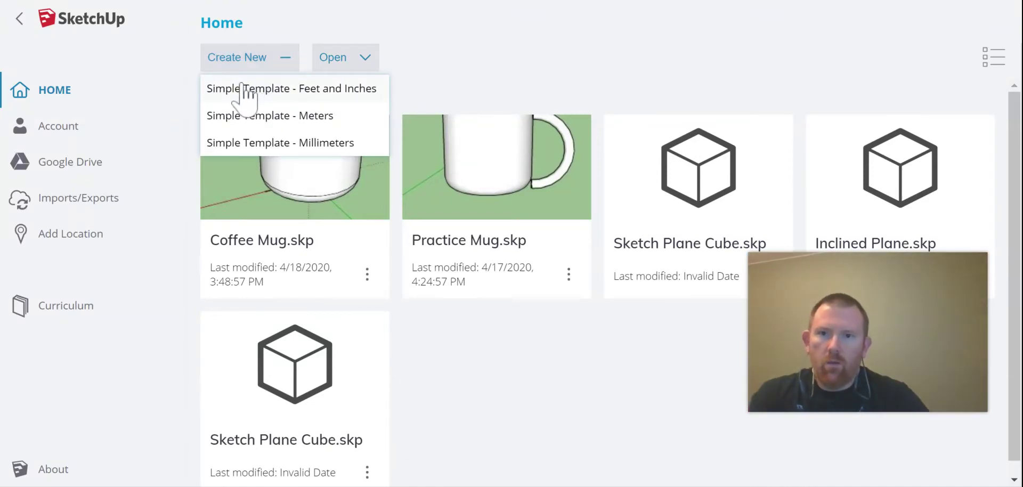
Create a new Simple Template - Feet and Inches model and delete the default person figure.
left_click(248, 88)
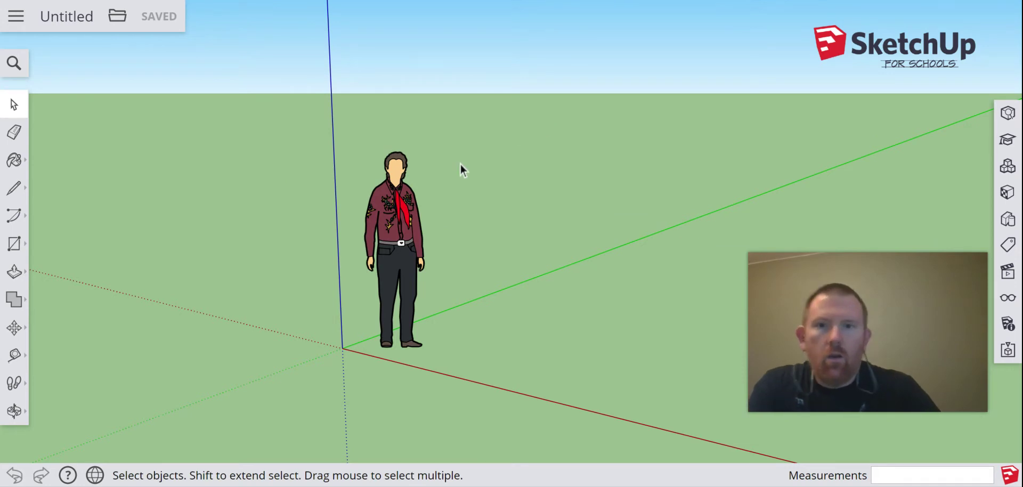
left_click(394, 184)
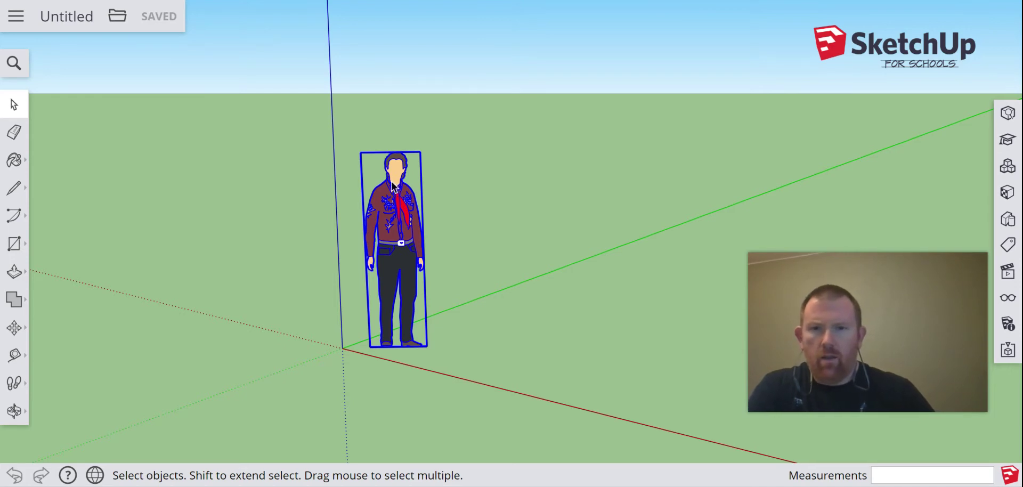
key("Delete")
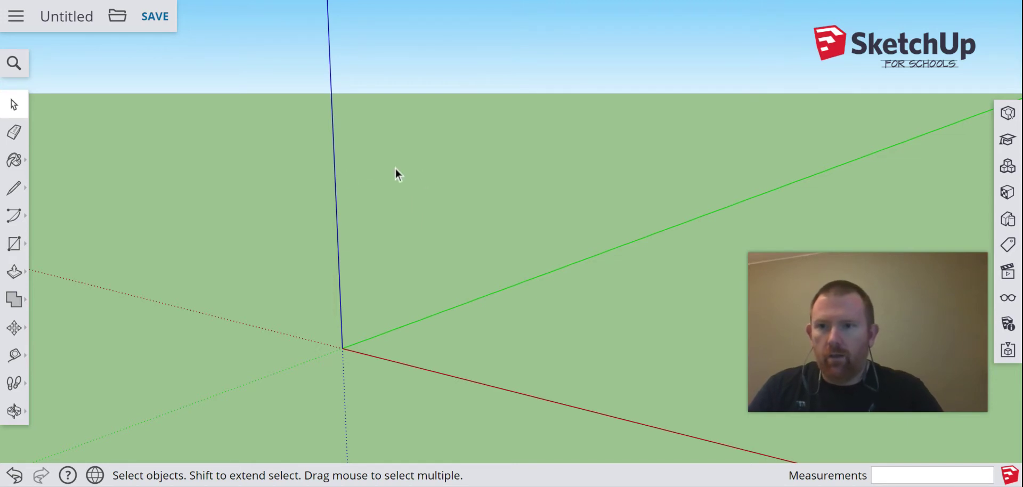
Draw a line from the origin along the red axis, then a vertical line rising from its end.
left_click(13, 190)
left_click(54, 174)
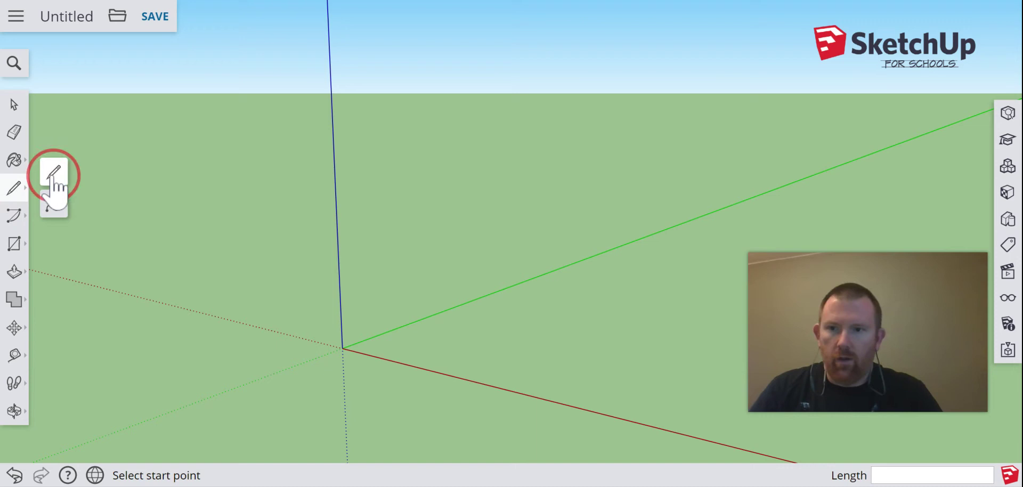
left_click(342, 347)
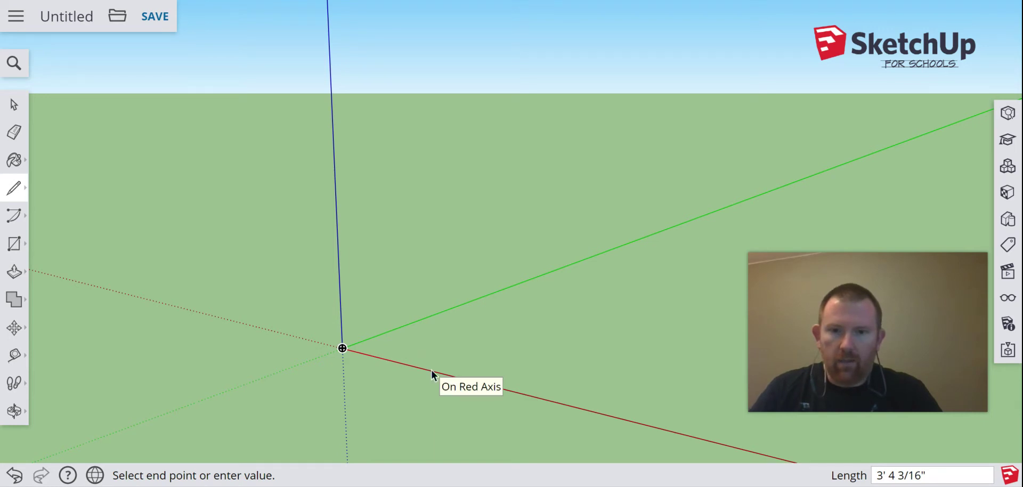
left_click(431, 370)
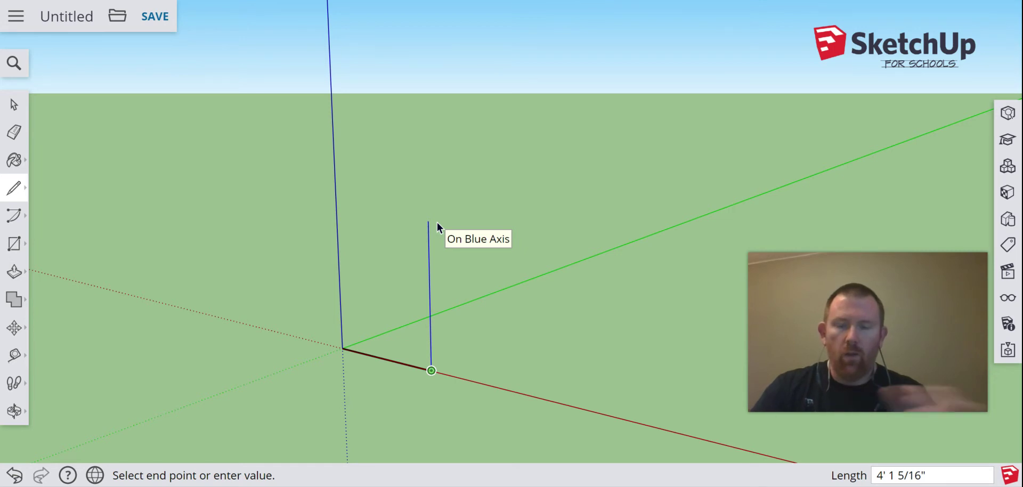
left_click(436, 226)
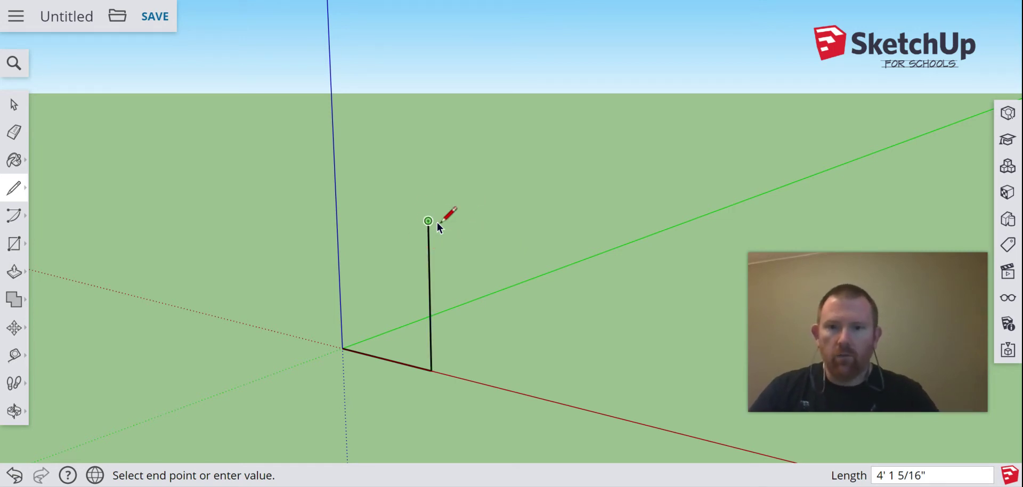
key("Escape")
middle_click_drag(377, 277, 388, 273)
mouse_move(387, 272)
left_mouse_down()
mouse_move(422, 259)
mouse_move(437, 276)
left_mouse_up()
key("l")
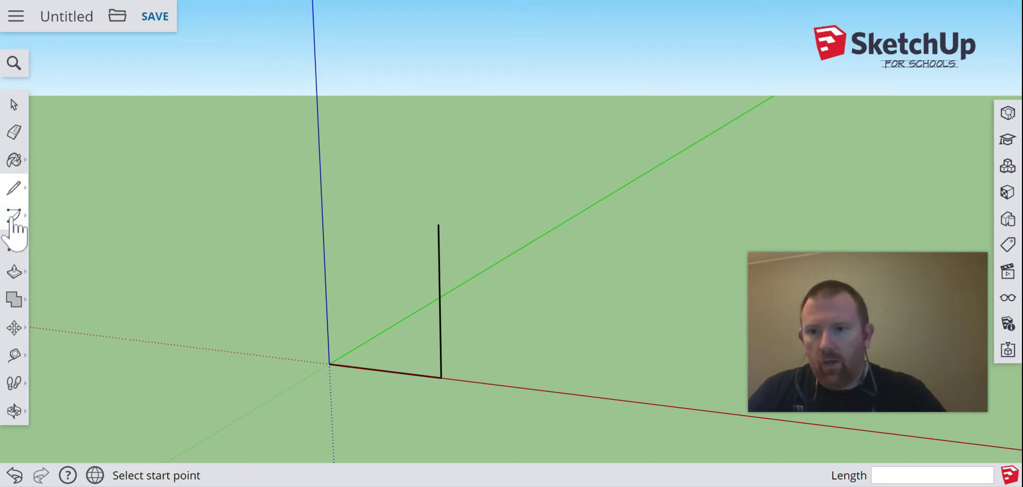
Draw a fillet arc of radius 1' 4 7/16" tangent to both lines at their corner.
left_click(14, 216)
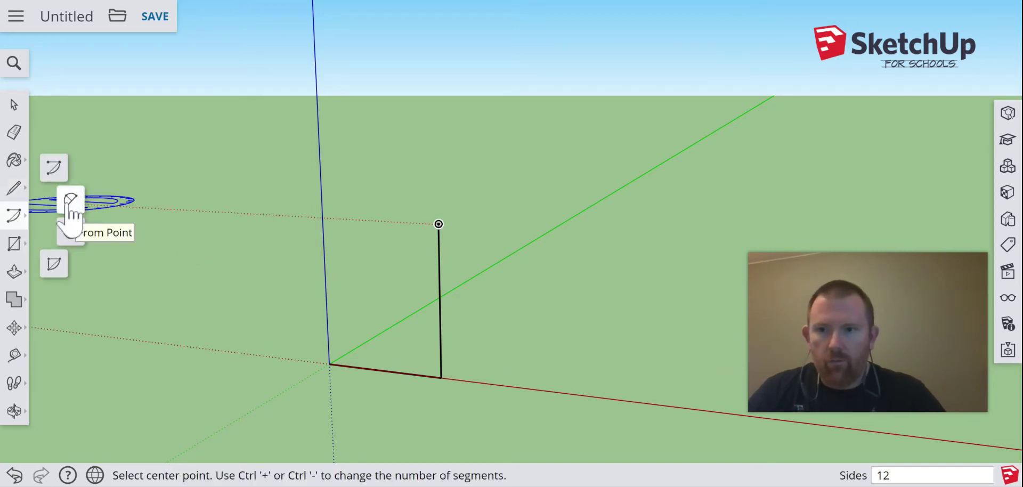
left_click(70, 203)
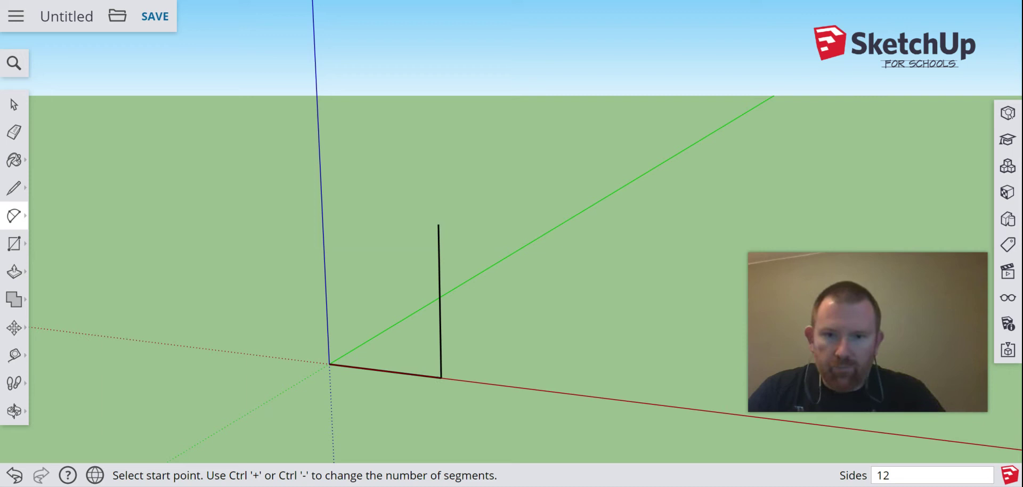
middle_click_drag(419, 341, 470, 302)
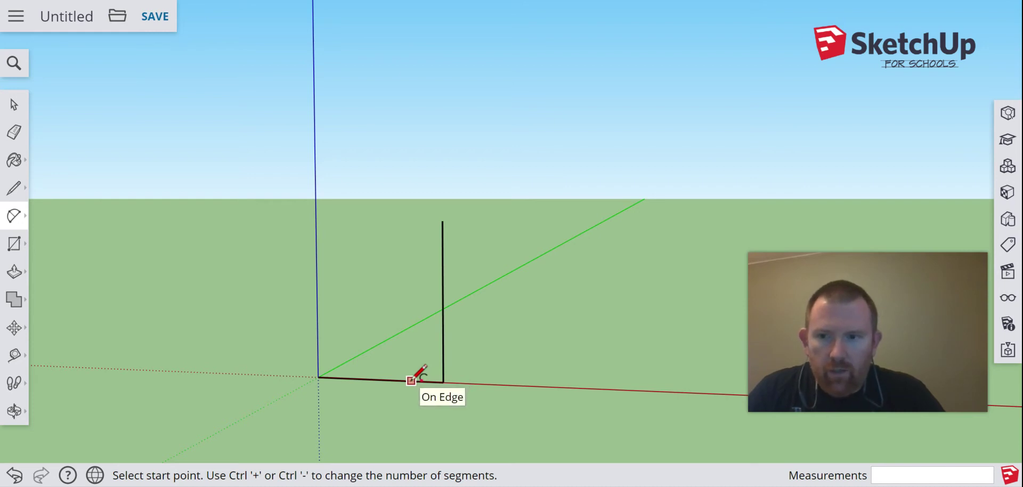
left_click(16, 217)
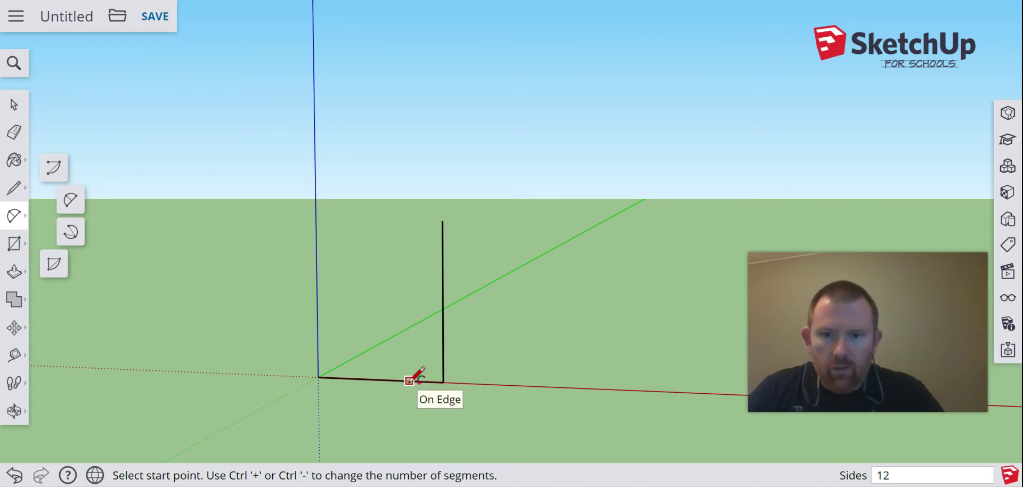
left_click(409, 380)
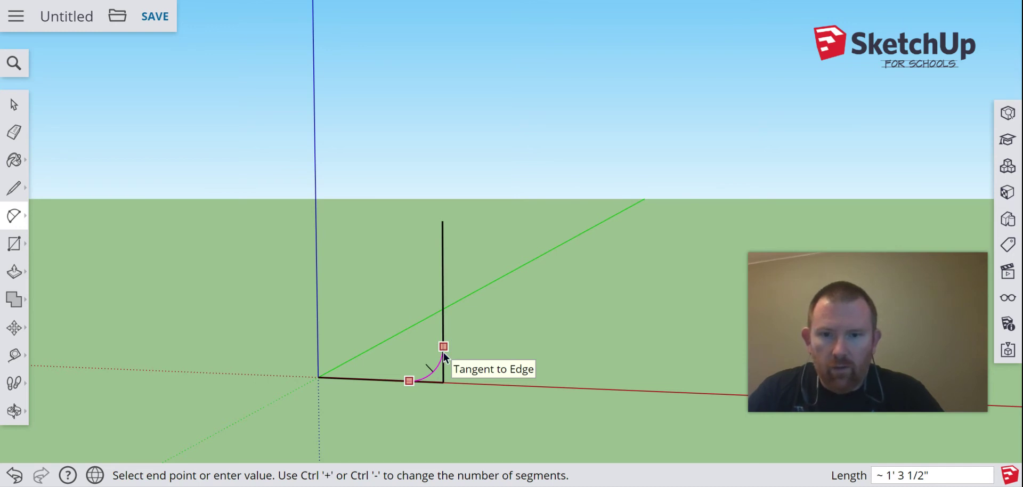
left_click(443, 353)
left_click(443, 353)
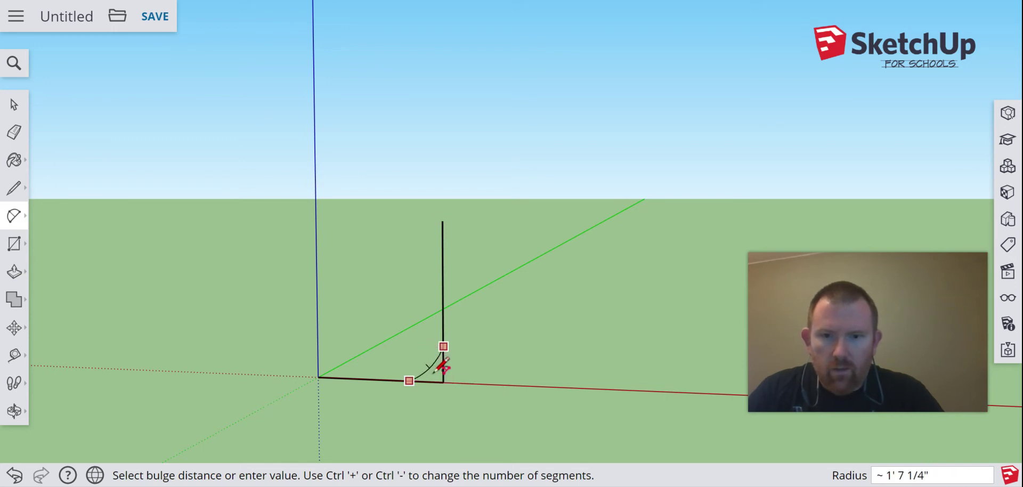
scroll(441, 366, "up", 1)
scroll(441, 366, "up", 2)
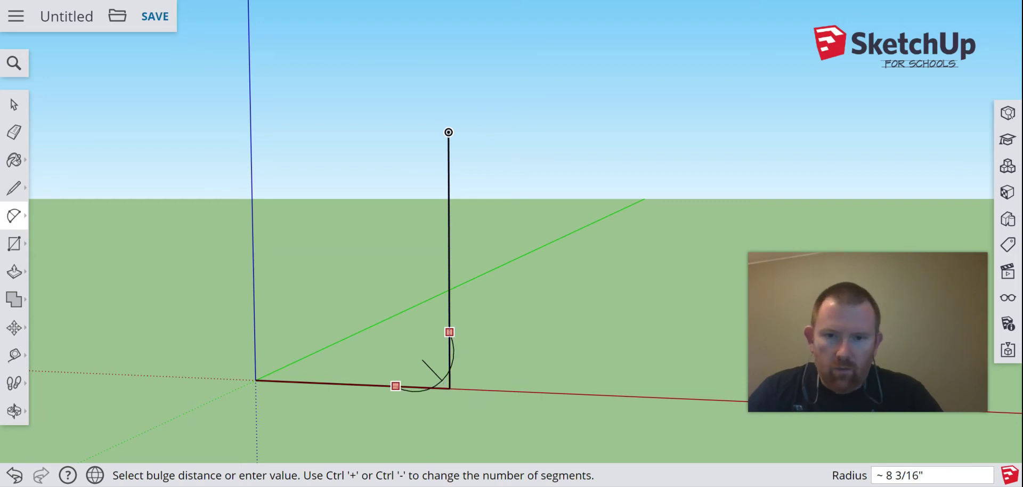
scroll(436, 372, "up", 3)
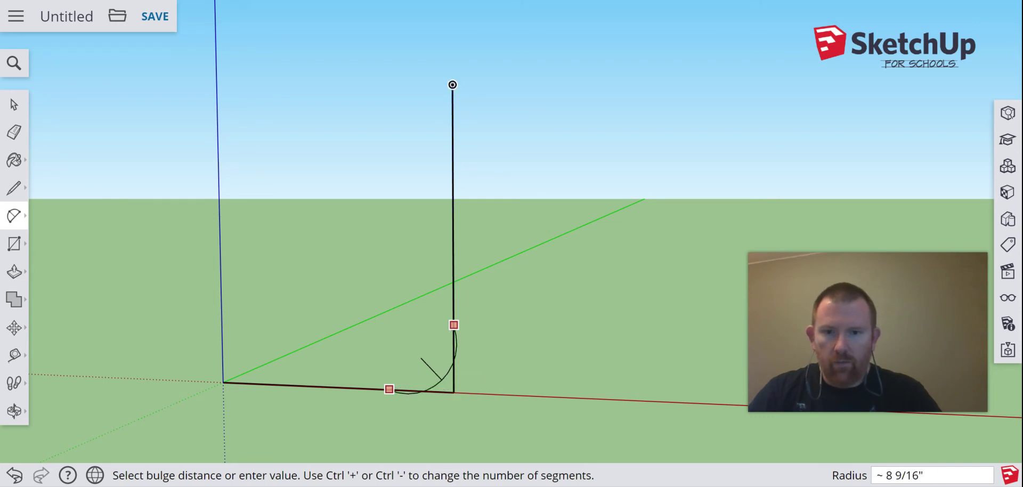
left_click(443, 382)
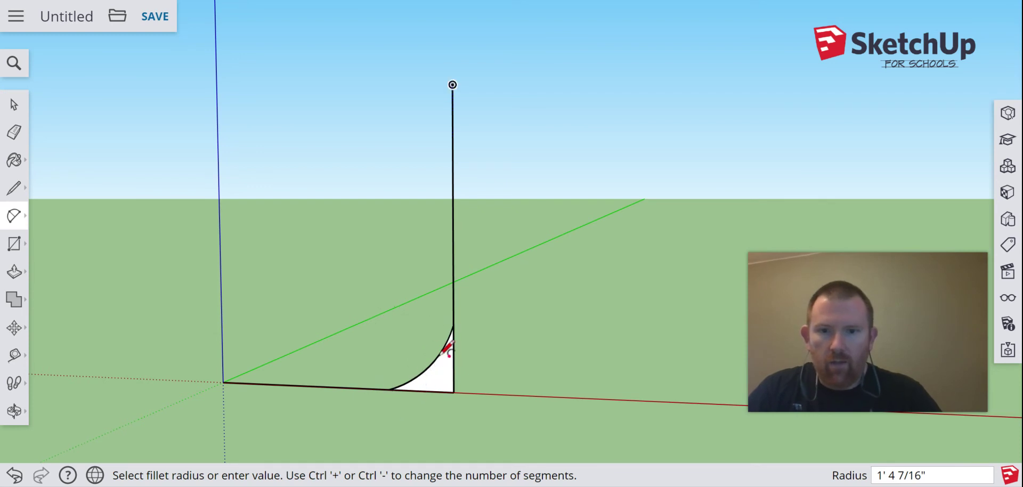
Erase the sharp corner stubs and small face behind the arc, leaving a smooth line-arc-line profile.
left_click(19, 136)
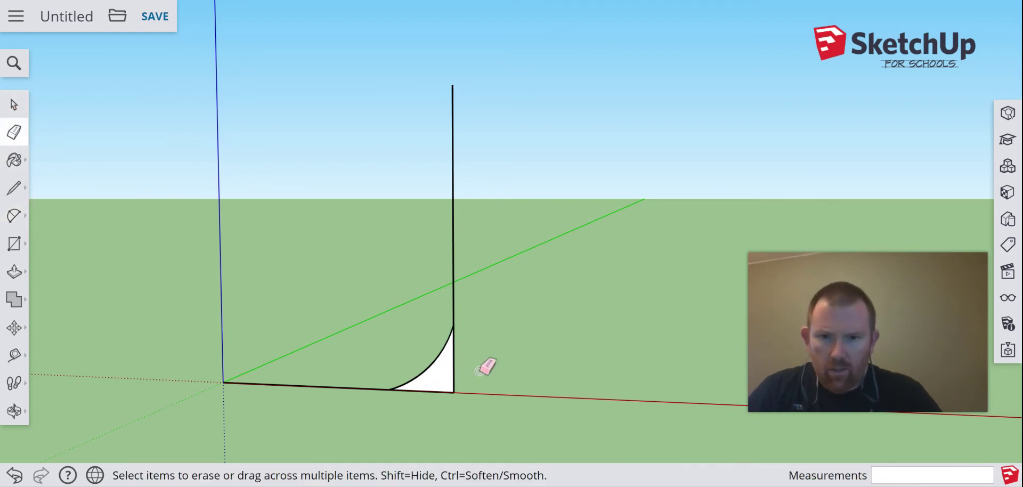
mouse_move(461, 367)
left_mouse_down()
mouse_move(434, 407)
mouse_move(445, 383)
mouse_move(431, 400)
mouse_move(459, 382)
mouse_move(429, 390)
left_mouse_up()
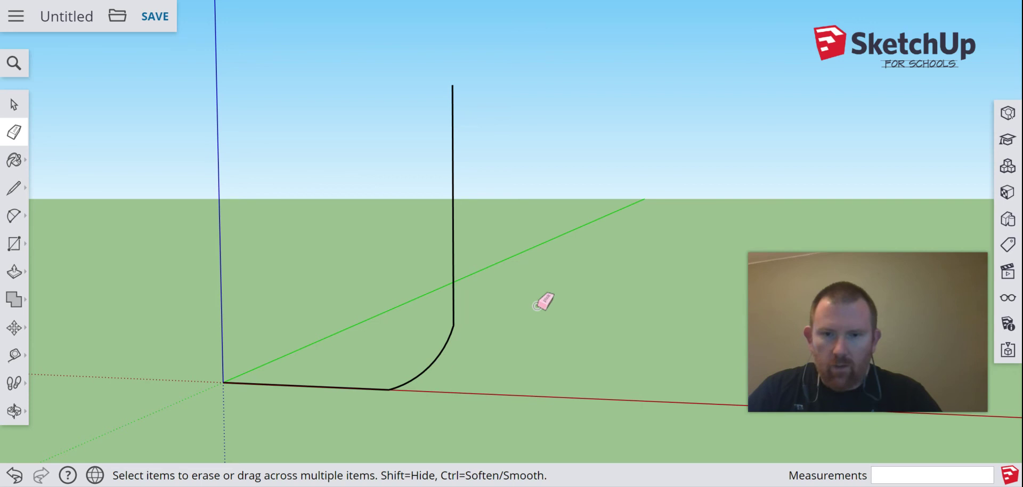
key("o")
mouse_move(375, 197)
left_mouse_down()
mouse_move(292, 230)
mouse_move(305, 262)
mouse_move(354, 246)
left_mouse_up()
key("e")
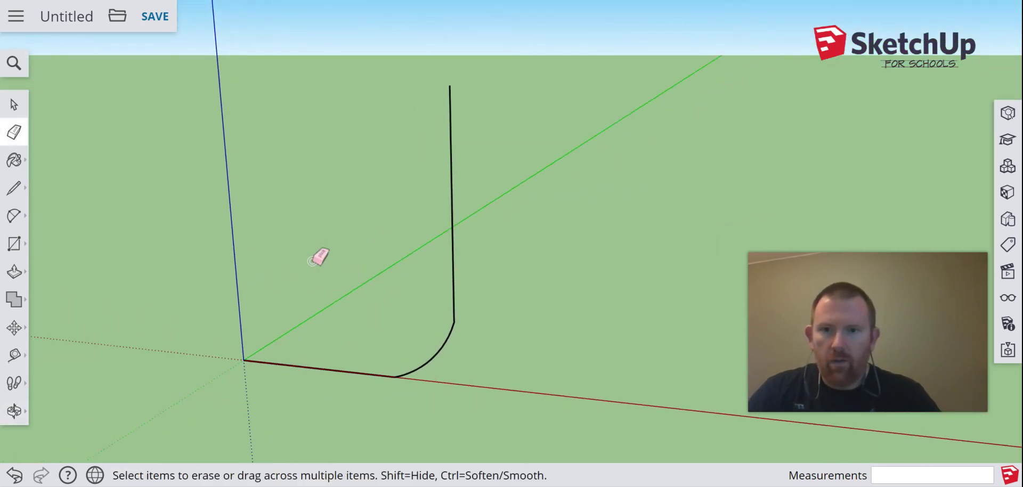
Attempt saving the model as 'Coffee Mug' to Google Drive, then dismiss the duplicate-name error.
left_click(64, 27)
left_click(364, 227)
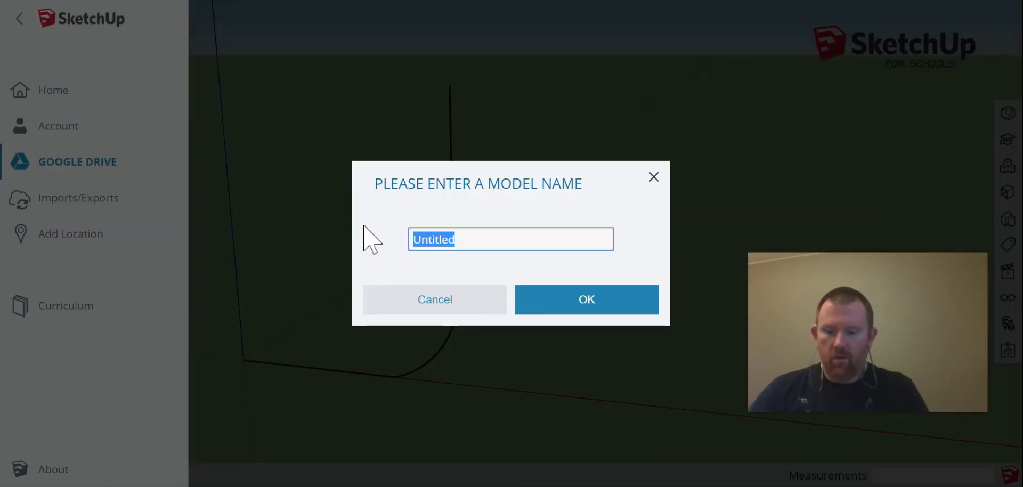
type("Coffee Mug")
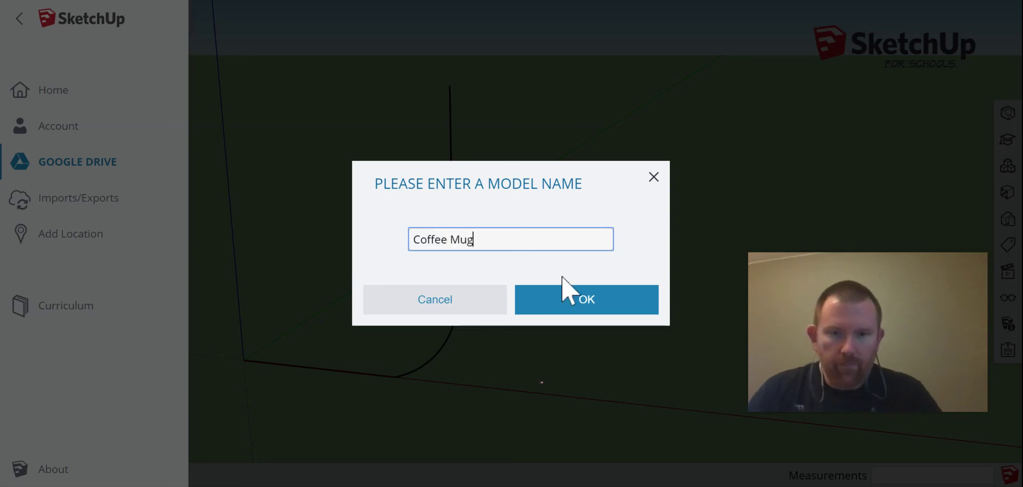
left_click(573, 303)
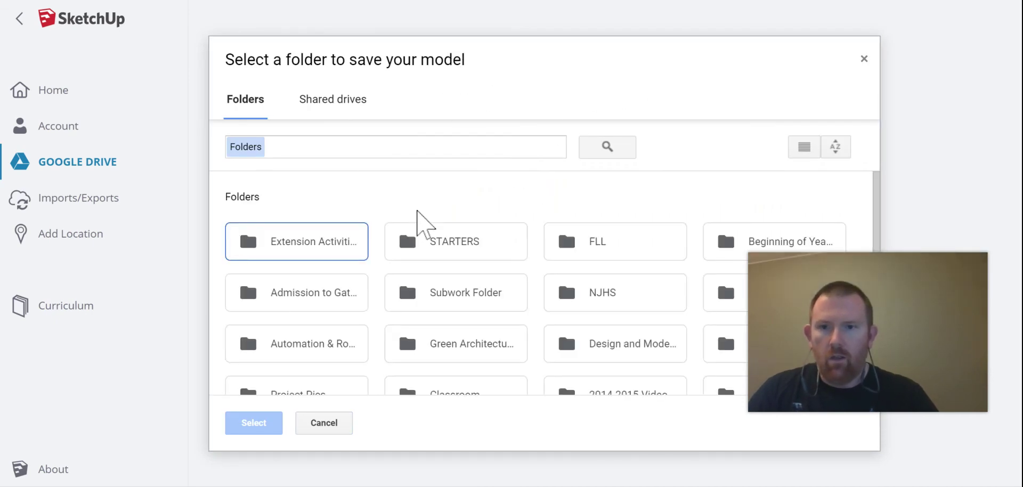
left_click(302, 250)
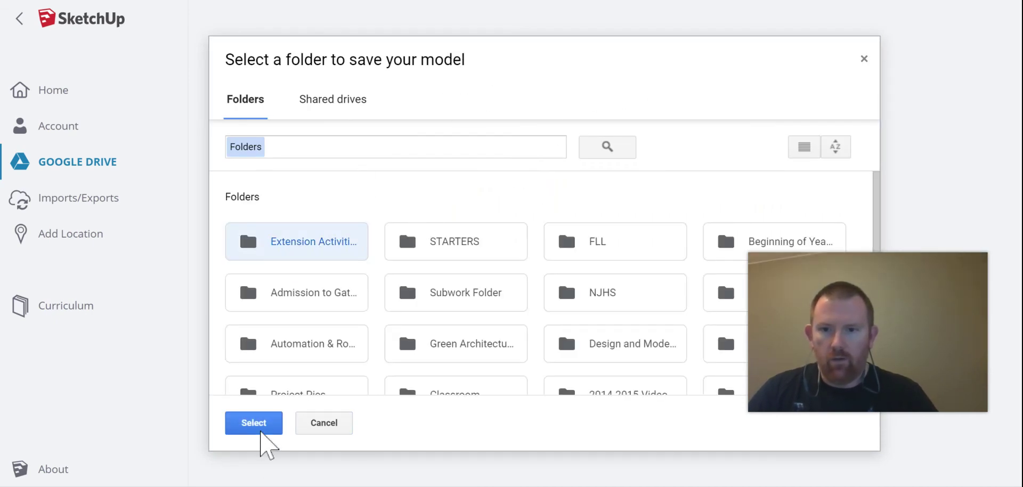
left_click(255, 426)
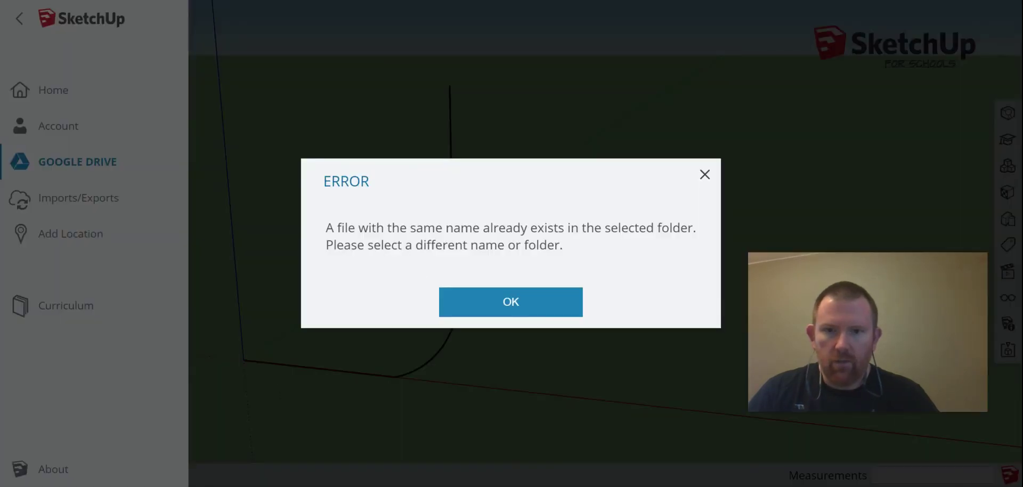
left_click(498, 308)
Save the model as 'Coffee Mug 2' into the same Google Drive folder.
left_click(530, 243)
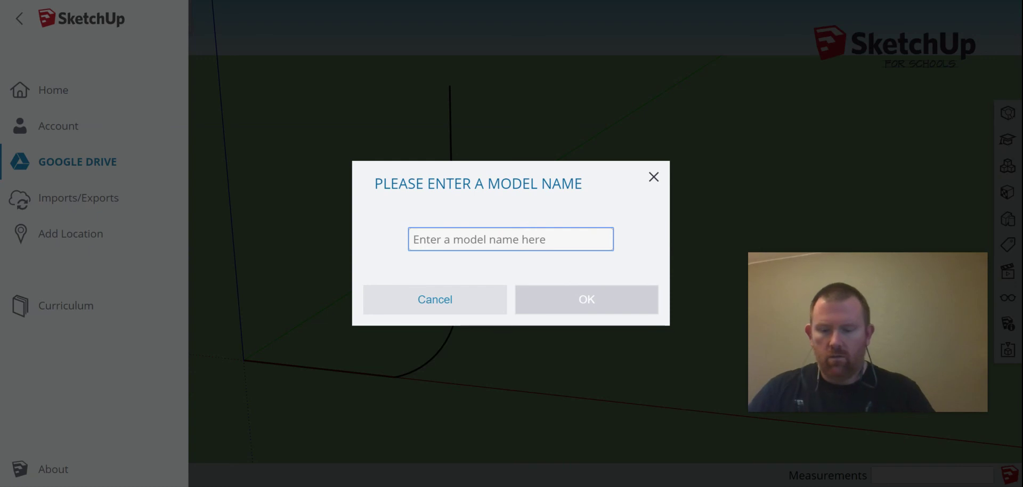
type("Coffee Mug 2")
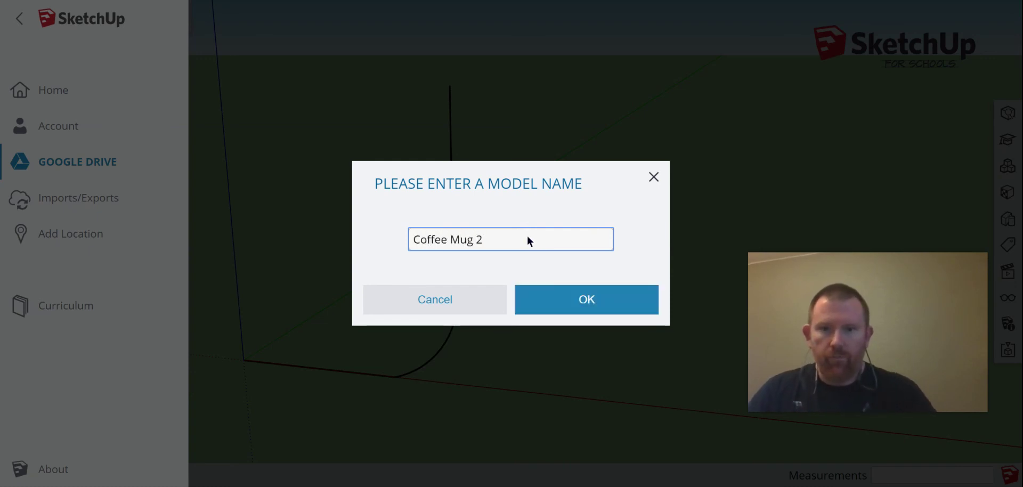
left_click(594, 308)
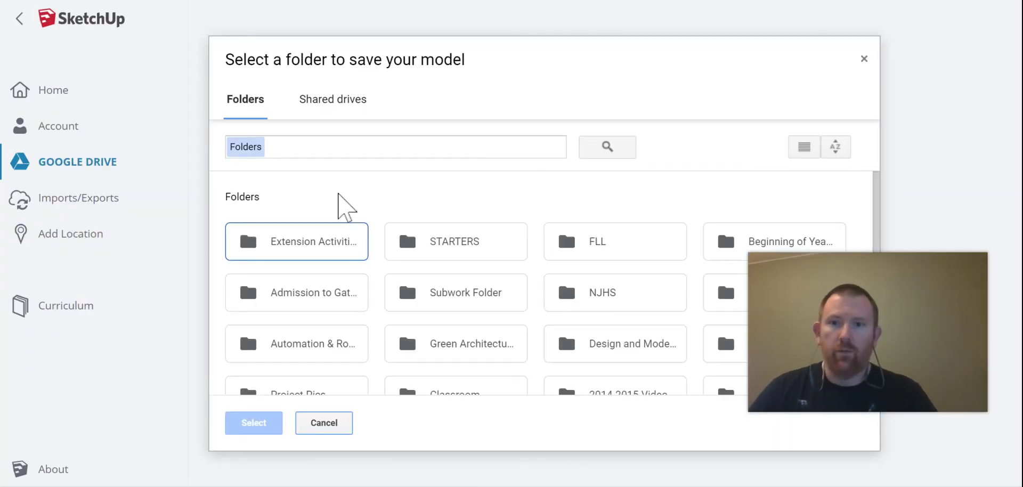
left_click(311, 255)
left_click(258, 422)
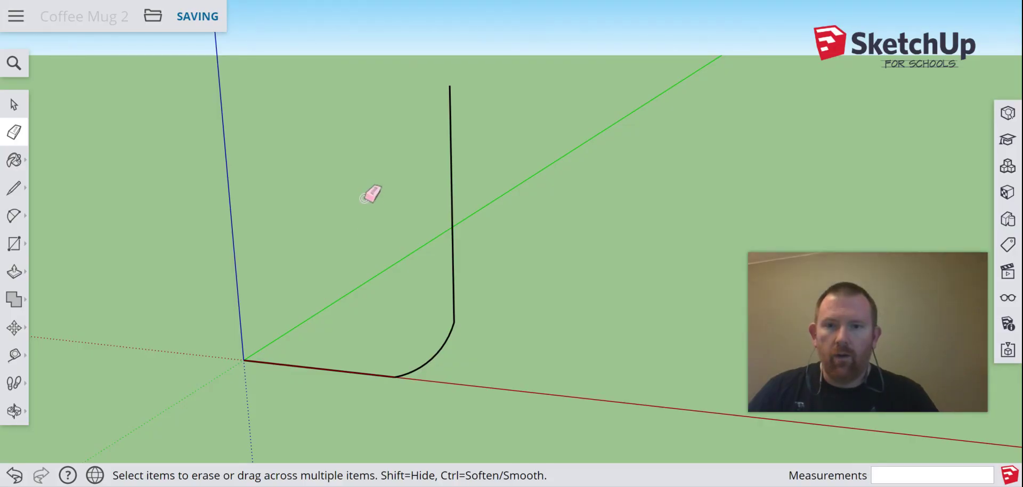